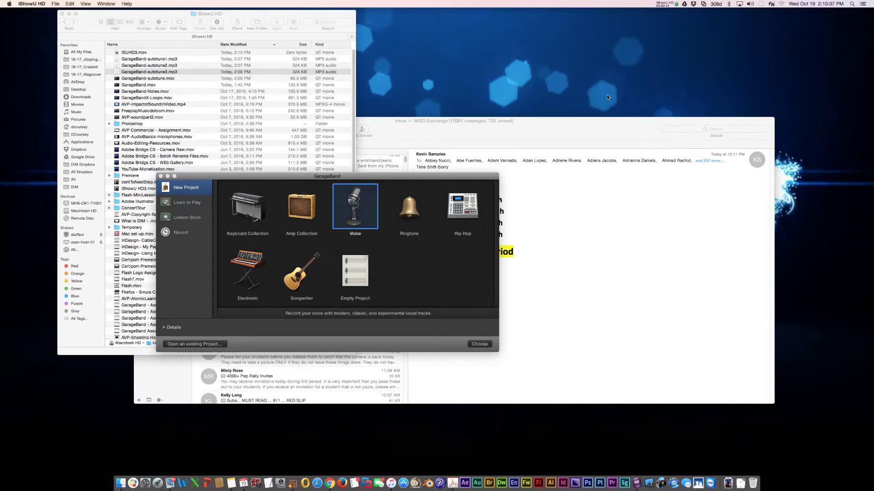
Create a new project from the Voice template in the project chooser.
click(188, 187)
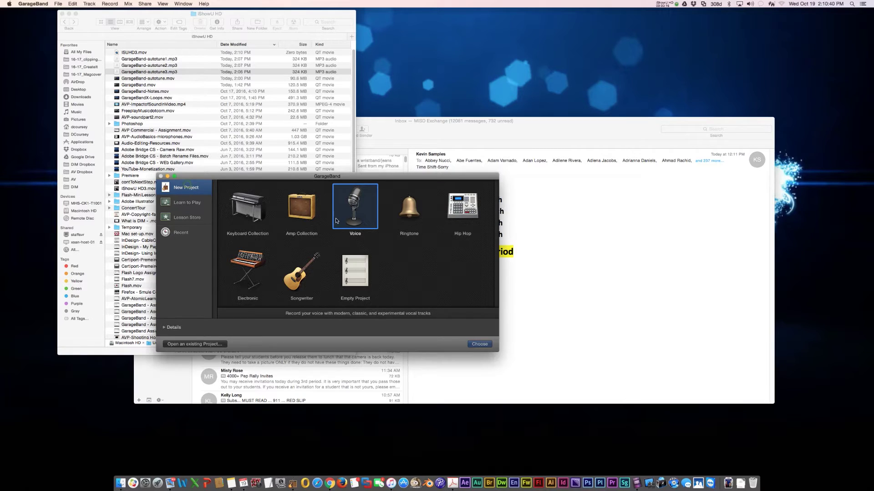
click(485, 345)
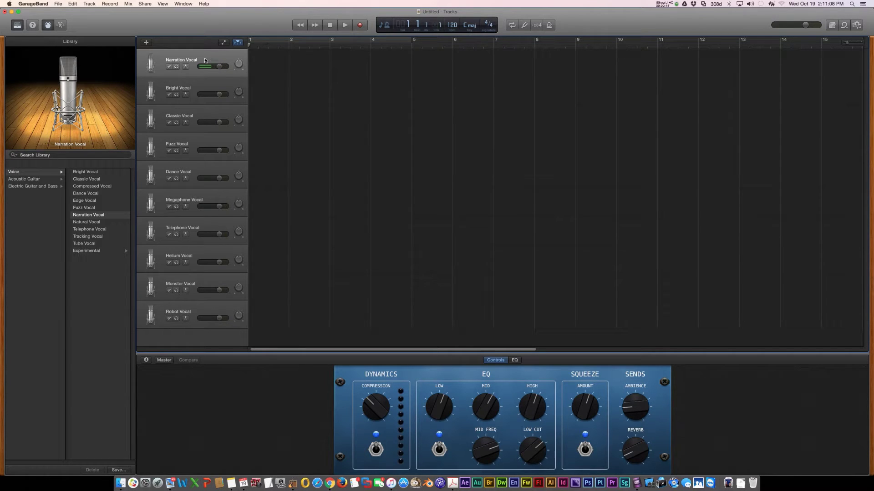
Record a short narration take on Narration Vocal and play it back once.
click(360, 26)
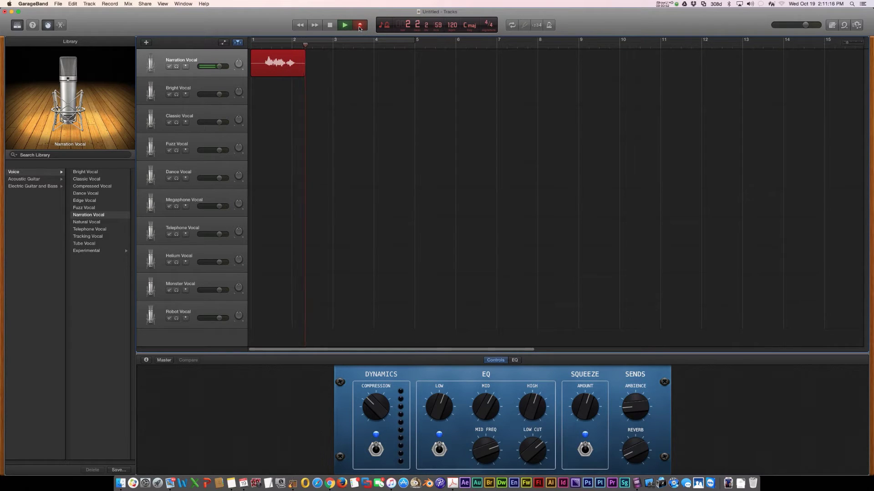
click(354, 28)
click(346, 27)
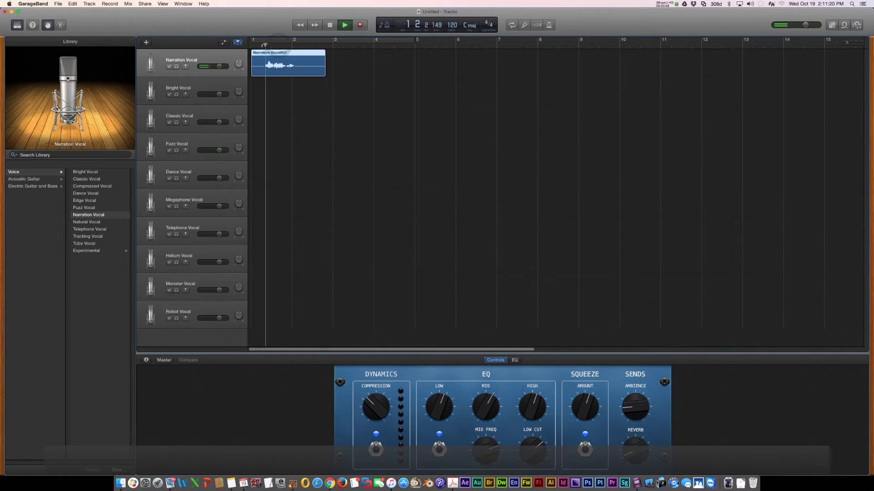
key(space)
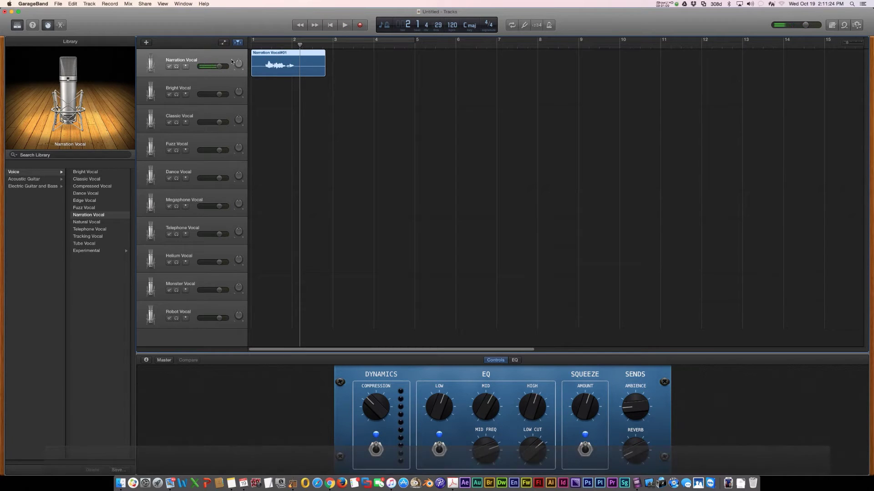
Move the Narration Vocal#01 take onto Robot Vocal and play it from the start.
drag(270, 57, 264, 314)
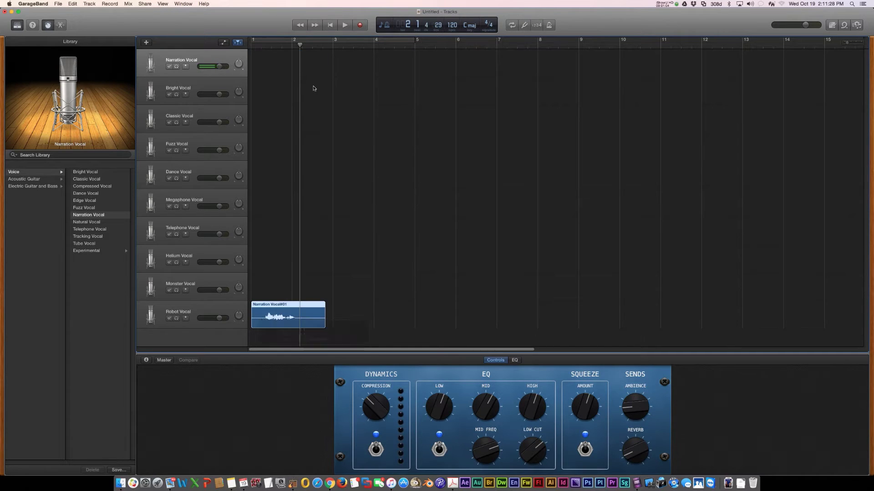
click(263, 45)
key(space)
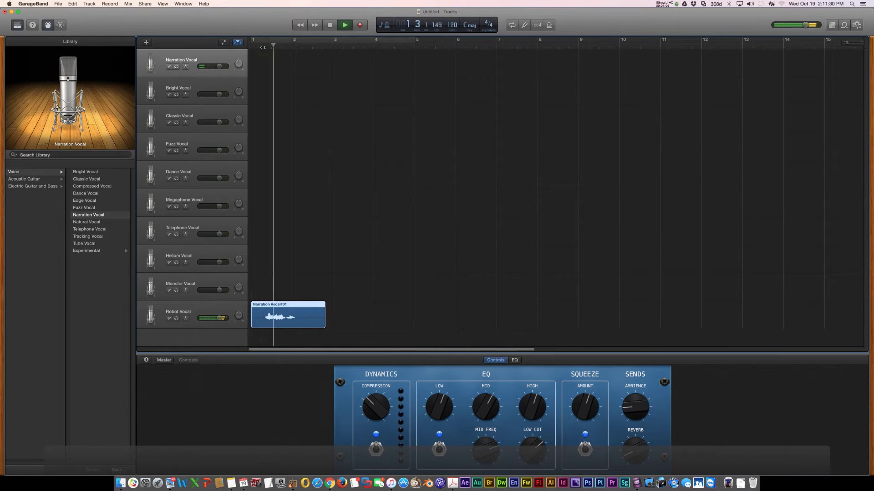
key(space)
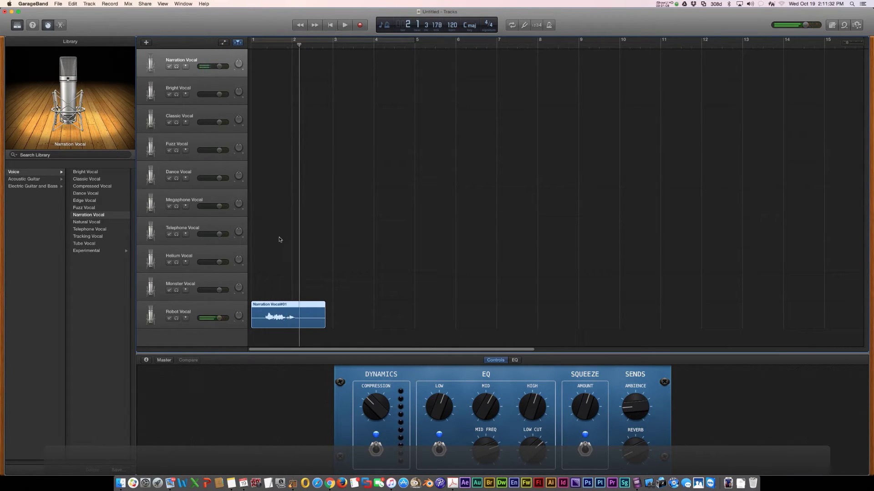
Move the take up to Monster Vocal and play it to hear that sound.
drag(273, 309, 273, 280)
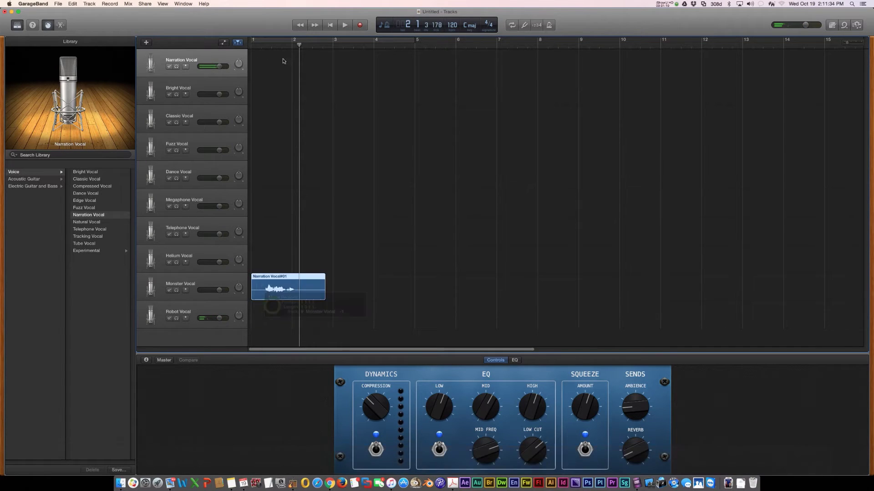
click(262, 46)
key(space)
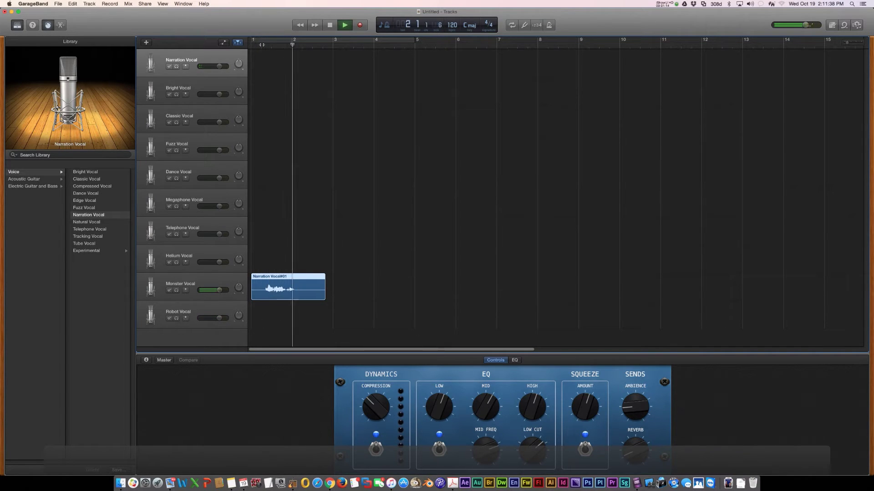
key(space)
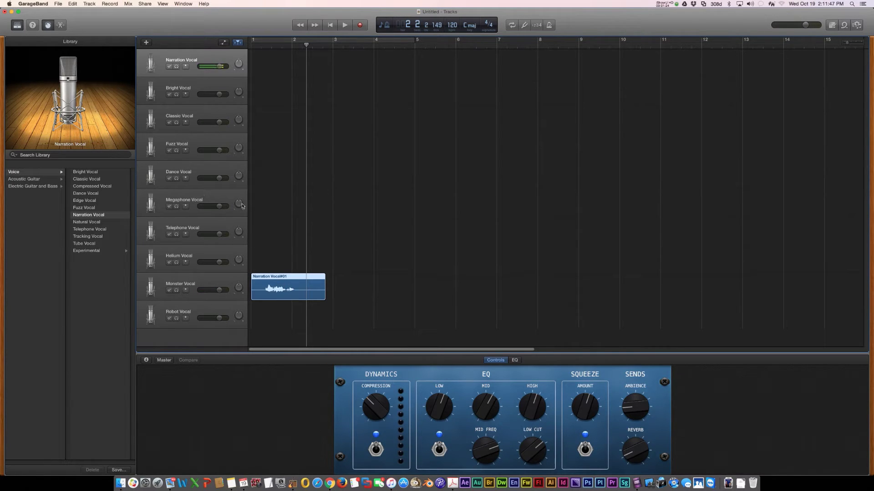
click(202, 87)
Record a Bright Vocal take from about bar 2.4 and drag it onto Megaphone Vocal.
drag(306, 44, 328, 47)
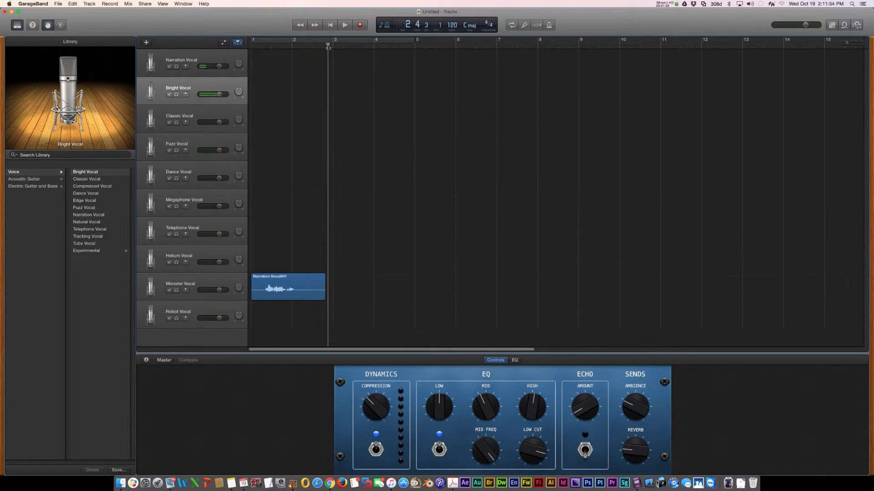
click(359, 26)
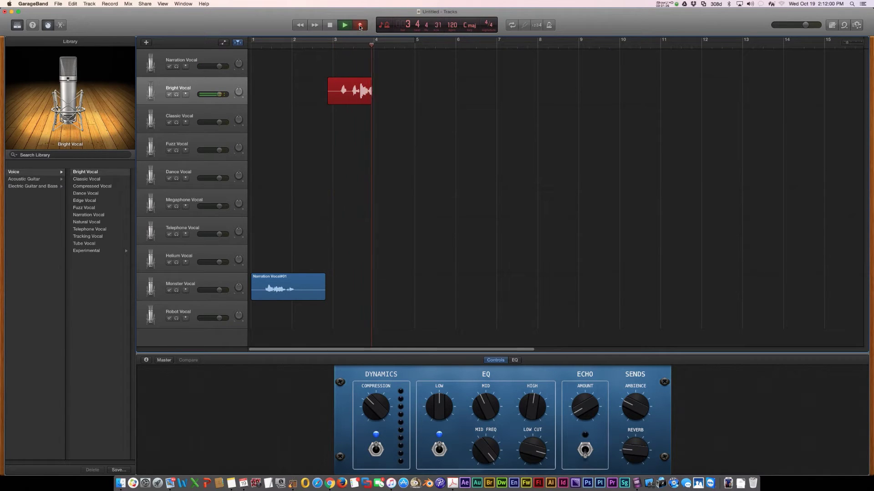
click(360, 26)
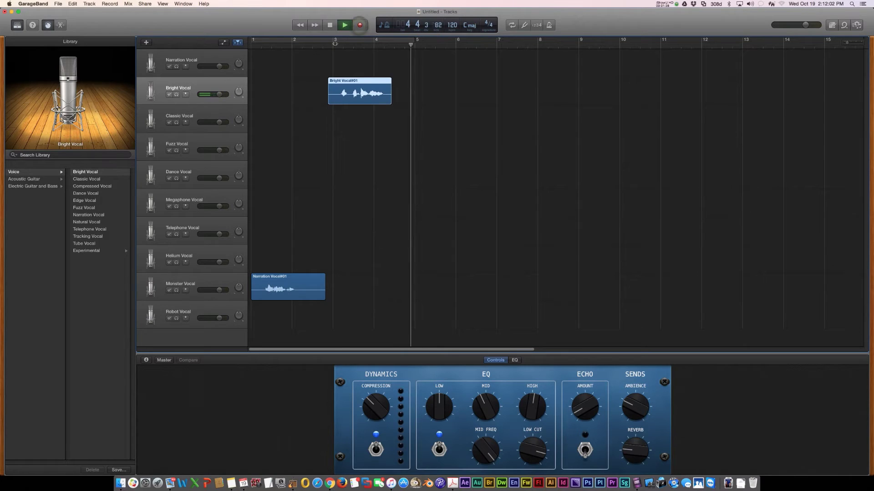
click(335, 44)
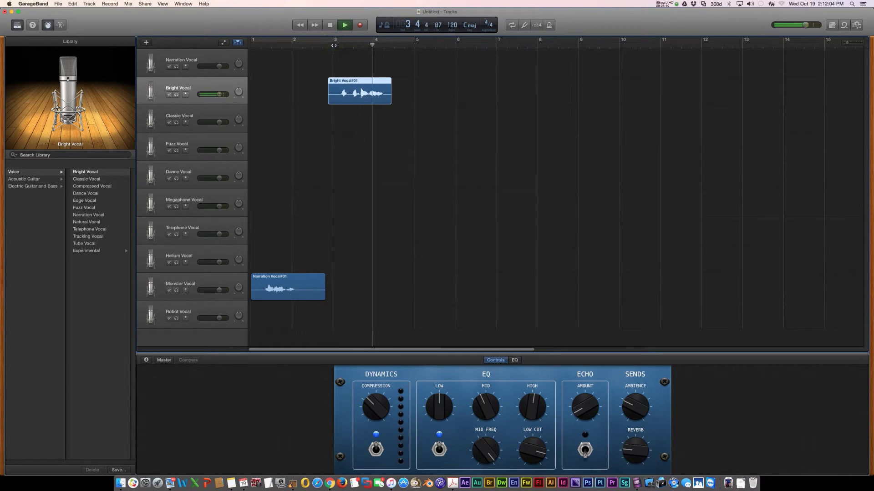
key(space)
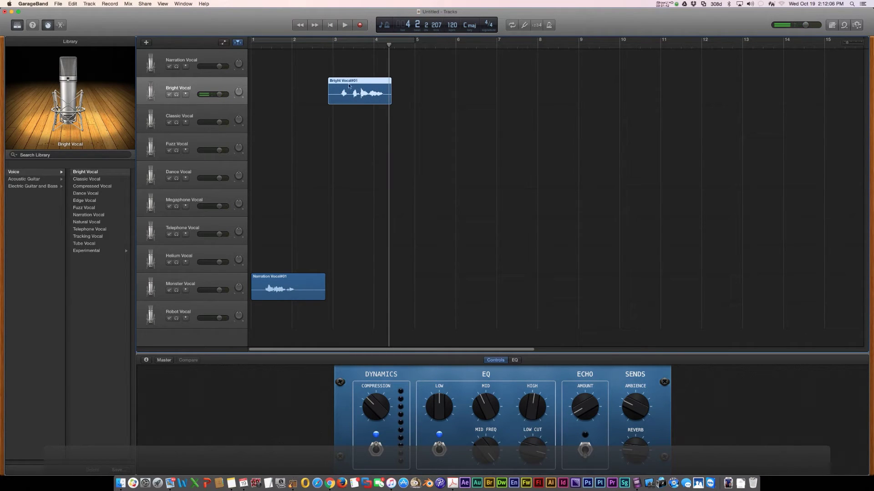
drag(353, 85, 323, 205)
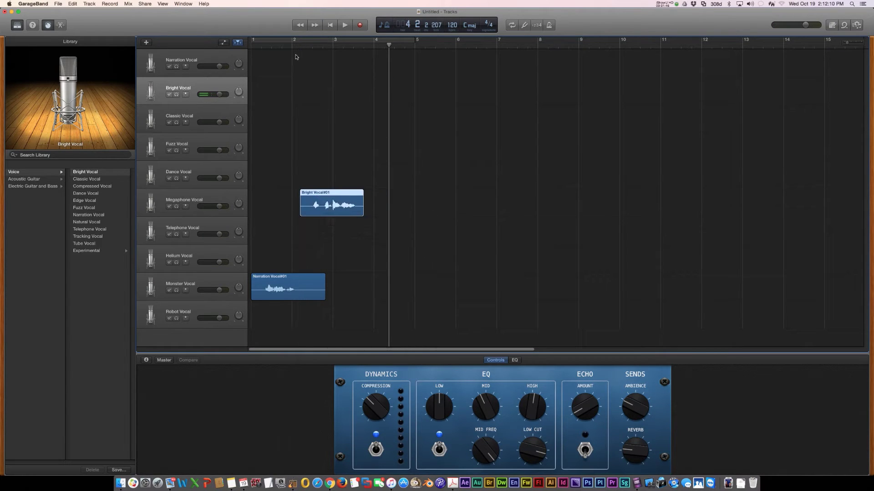
click(260, 45)
Play Bright Vocal#01 with the Megaphone Vocal sound, then try it on another track.
key(space)
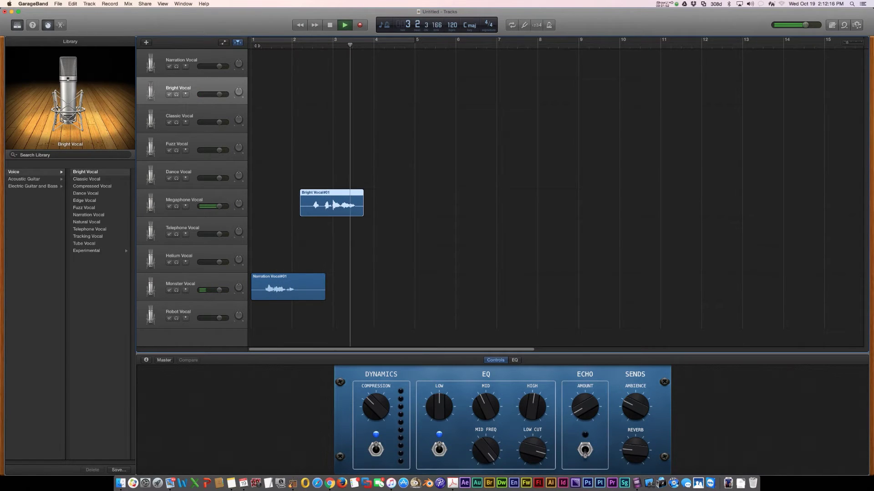
key(space)
drag(322, 192, 332, 166)
click(278, 282)
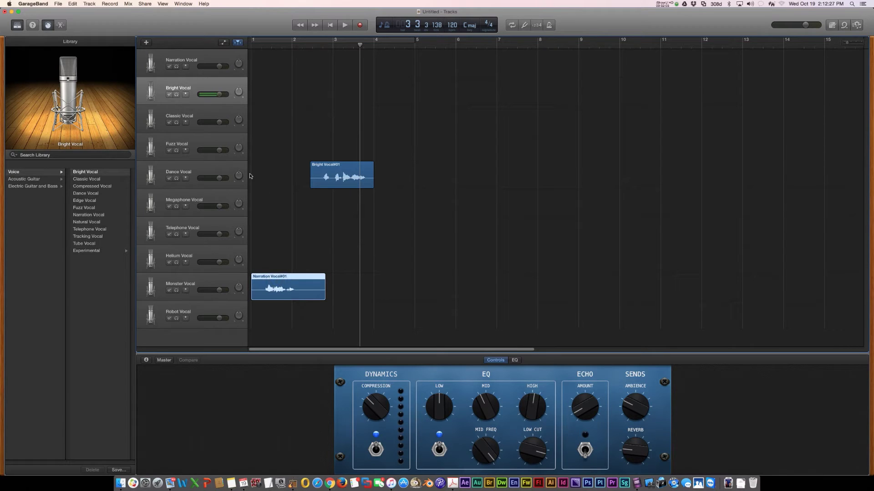
Place Bright Vocal#01 at bar 1 of Narration Vocal and shift Narration Vocal#01 near bar 5.
drag(326, 172, 265, 61)
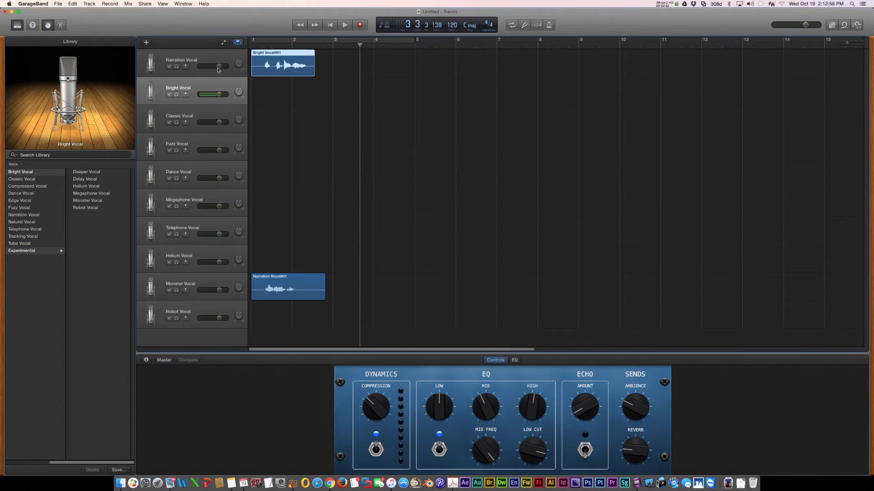
click(261, 43)
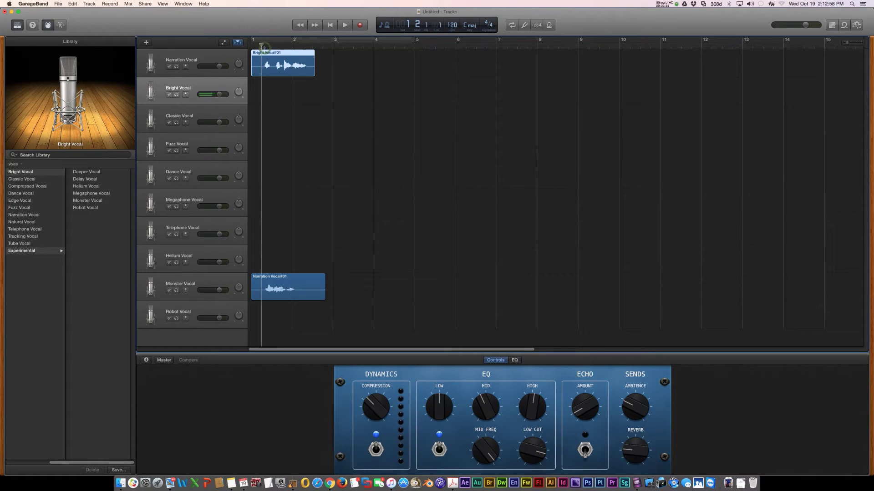
drag(265, 286, 419, 285)
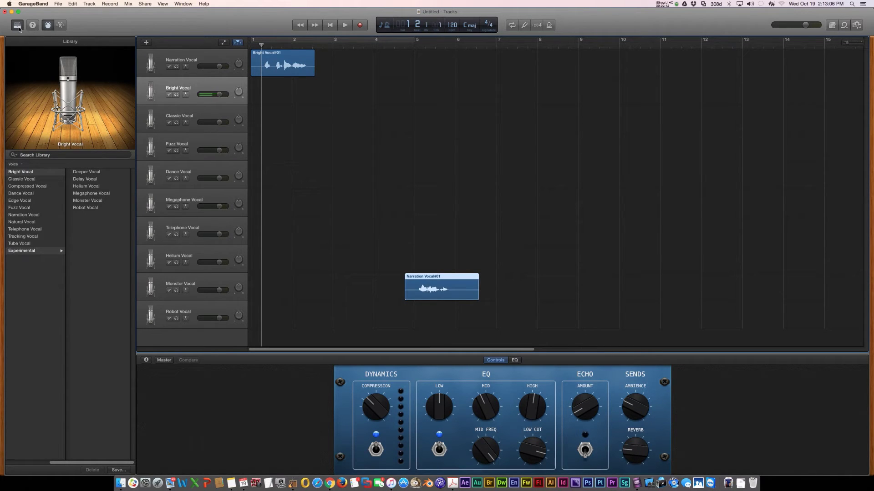
Replace the master track's Limiter with the Pitch > Vocal Transformer plug-in.
click(47, 25)
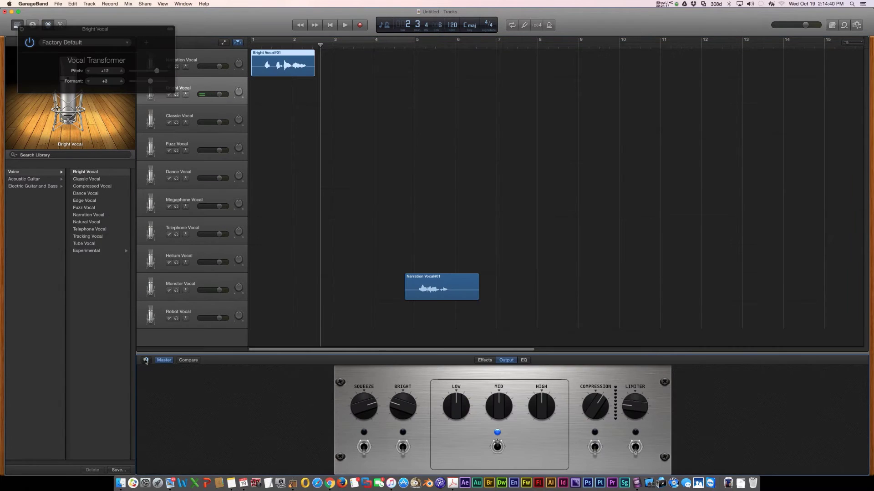
click(146, 361)
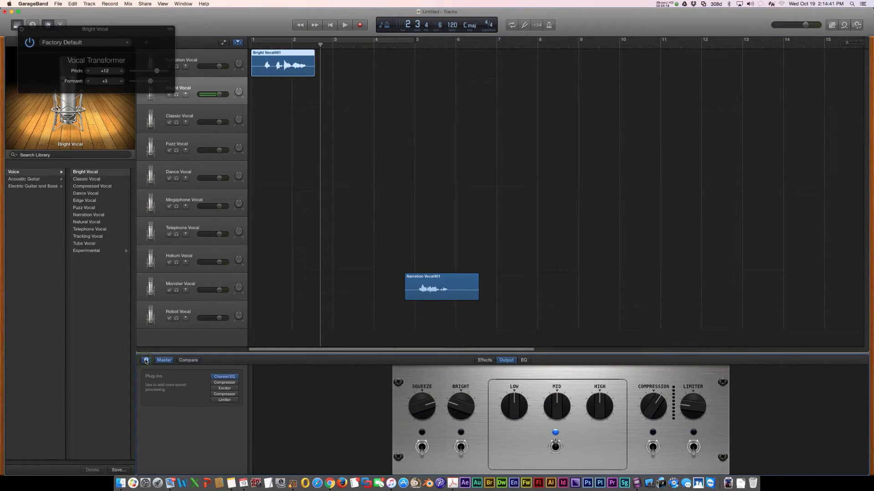
click(162, 361)
click(163, 361)
click(236, 402)
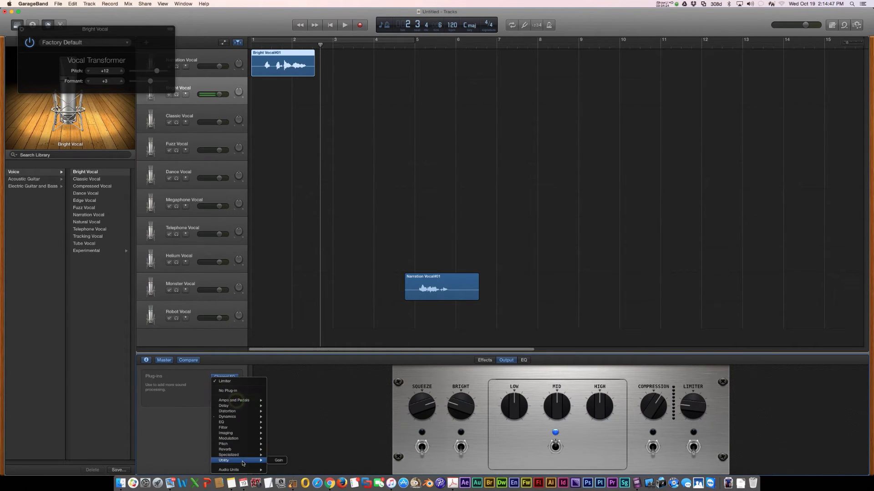
mouse_move(261, 445)
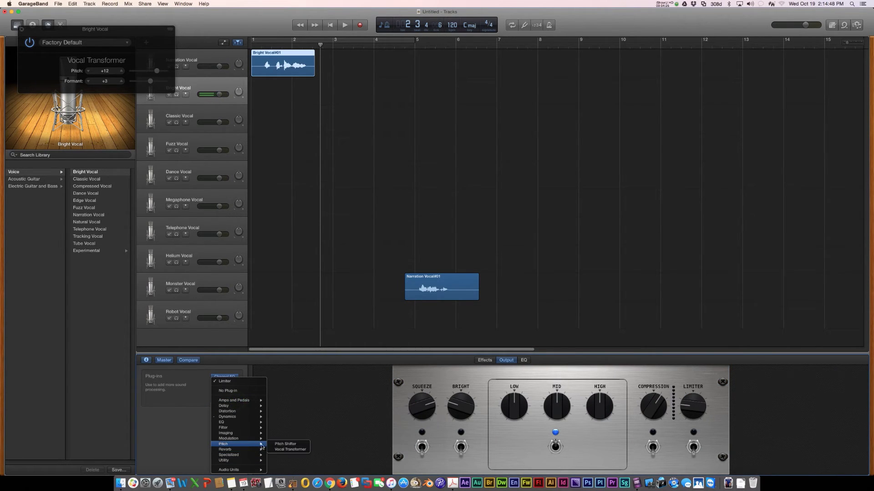
click(303, 450)
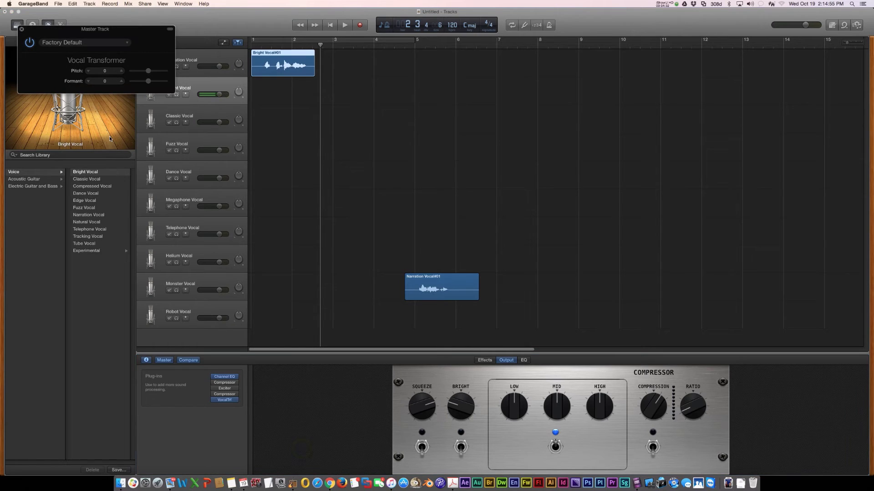
Set the Vocal Transformer to Pitch +12 and Formant +3.
click(121, 72)
click(121, 72)
click(120, 72)
click(122, 82)
click(122, 82)
click(122, 82)
Play the song from bar 1 to hear the transformed voice.
drag(266, 47, 256, 46)
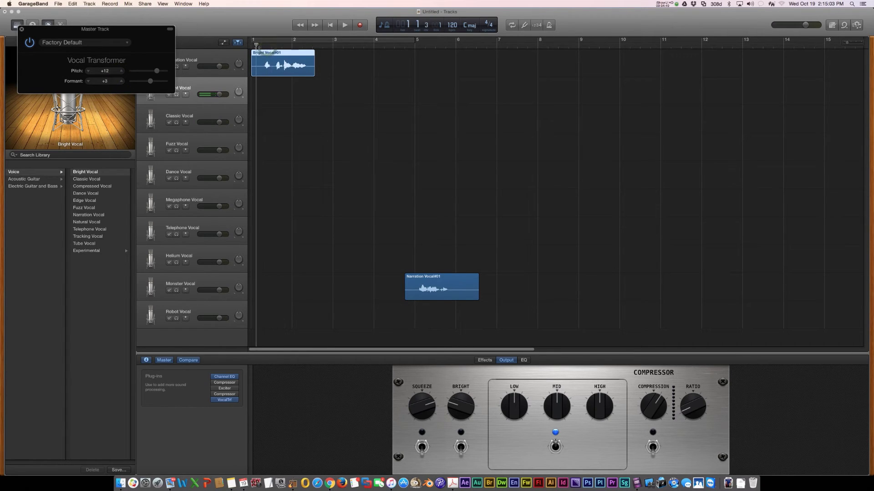
key(space)
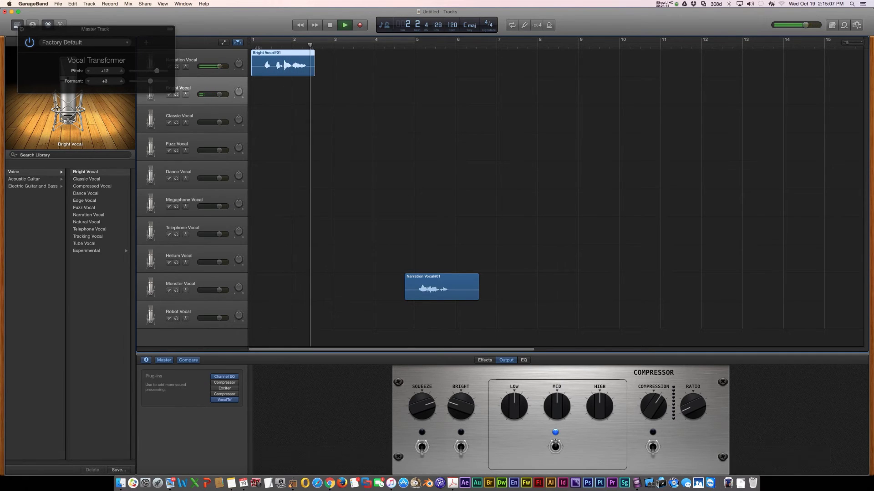
key(space)
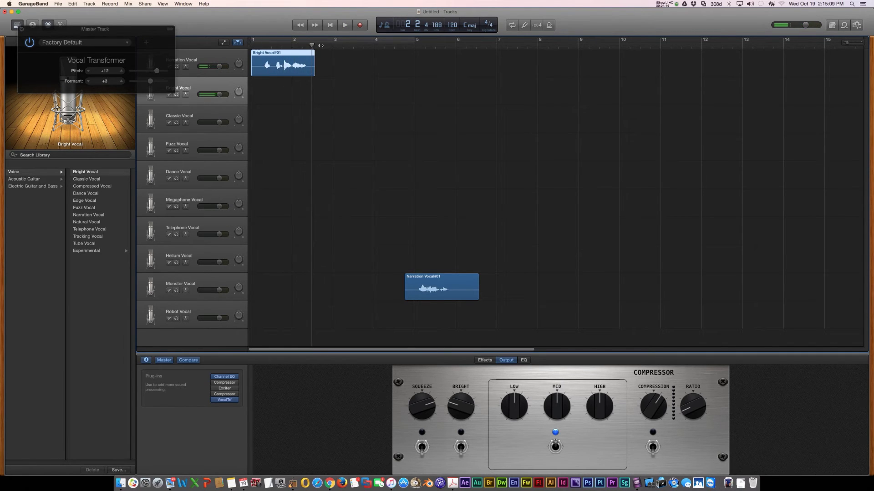
Lower the Vocal Transformer pitch to -10 and play the song from bar 1.
click(89, 72)
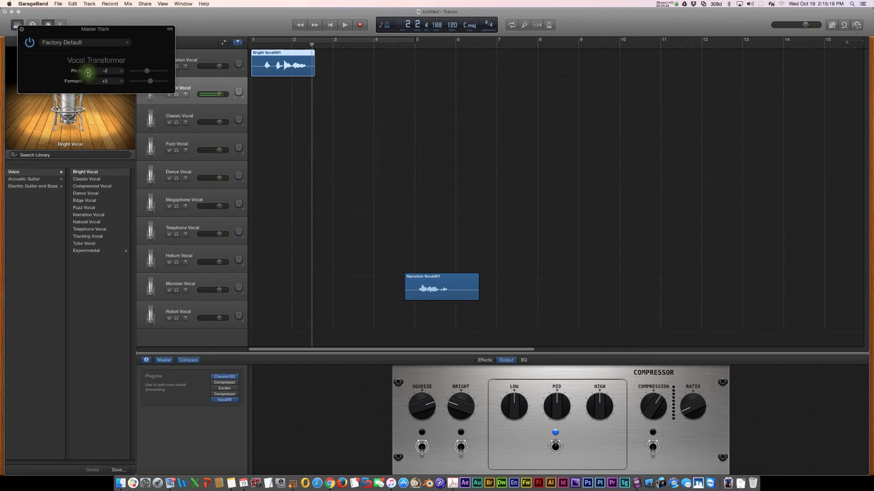
drag(88, 71, 88, 72)
click(259, 45)
key(space)
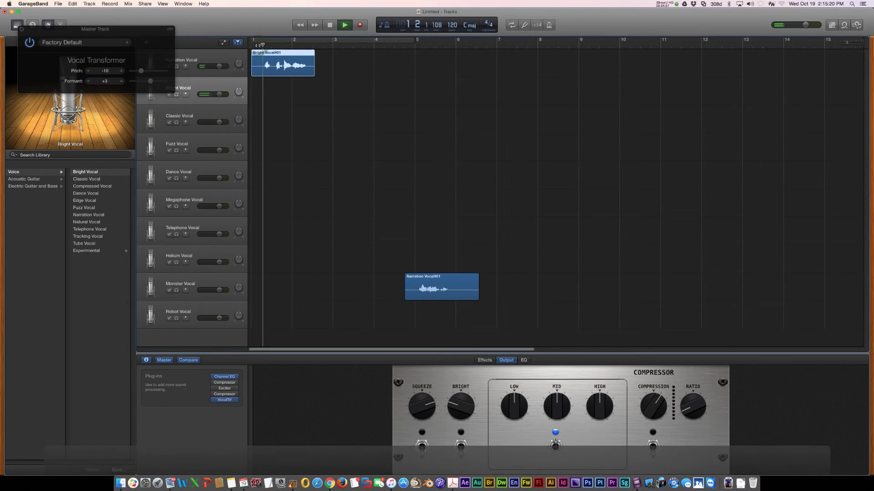
key(space)
Lower the formant to -1 and audition the result from bar 1.
click(88, 81)
click(88, 82)
click(88, 81)
click(89, 82)
click(261, 44)
key(space)
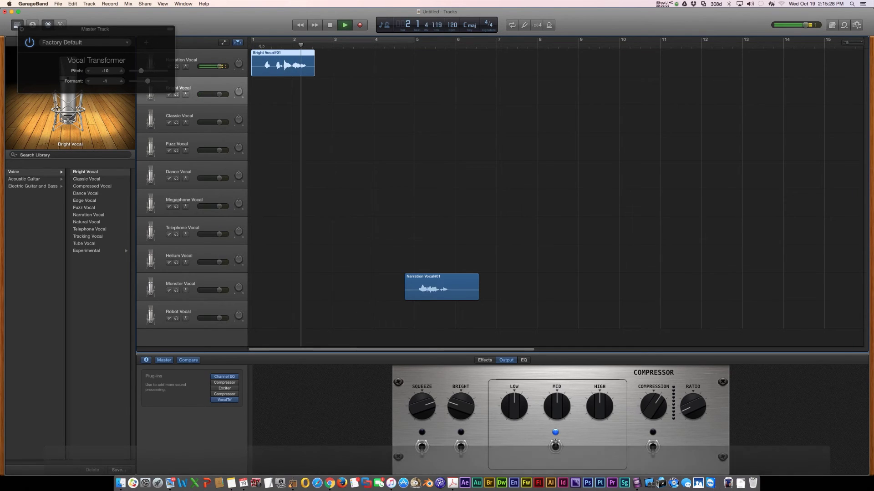
key(space)
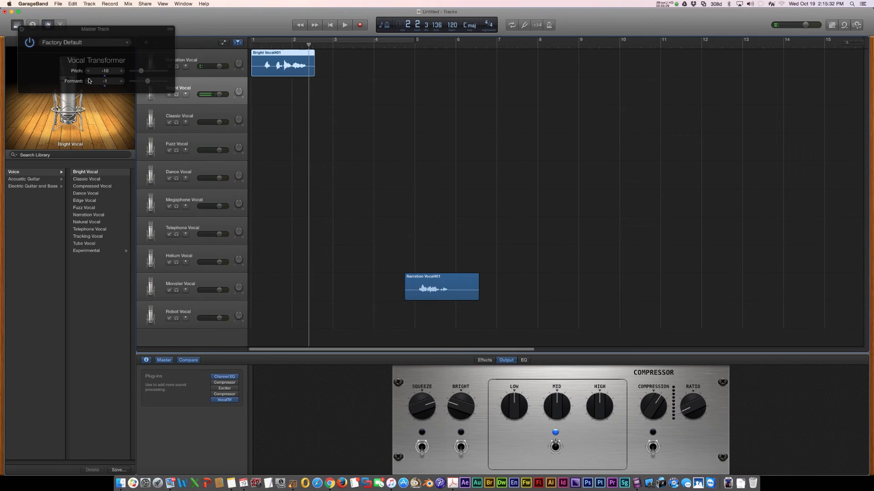
click(127, 43)
Choose the Warped Voices > Plasma Tunnel Alien preset and drag the playhead back to bar 1.
mouse_move(102, 96)
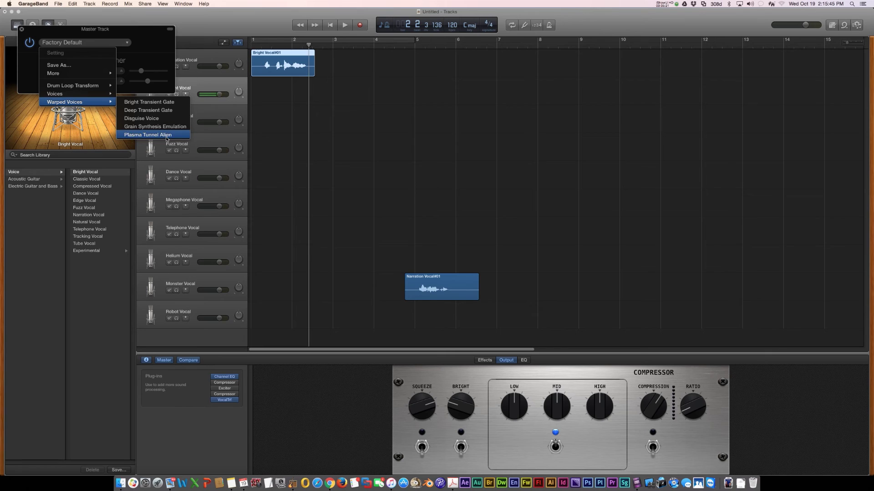
click(167, 136)
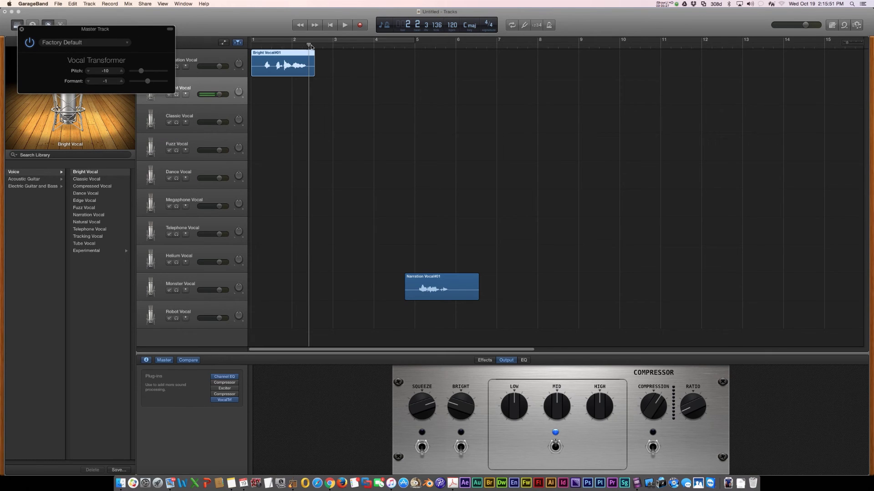
drag(309, 45, 262, 45)
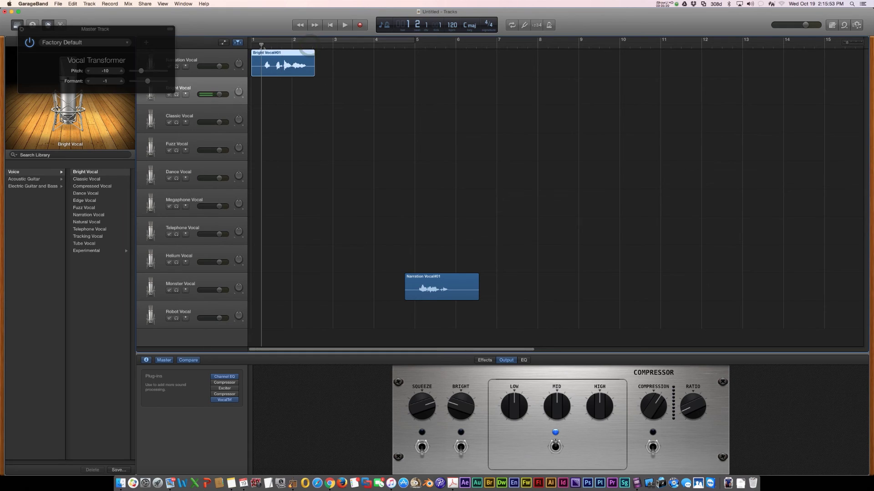
Close the Master Track window and export the song as a High Quality 192 kBit/s MP3.
click(21, 29)
click(145, 4)
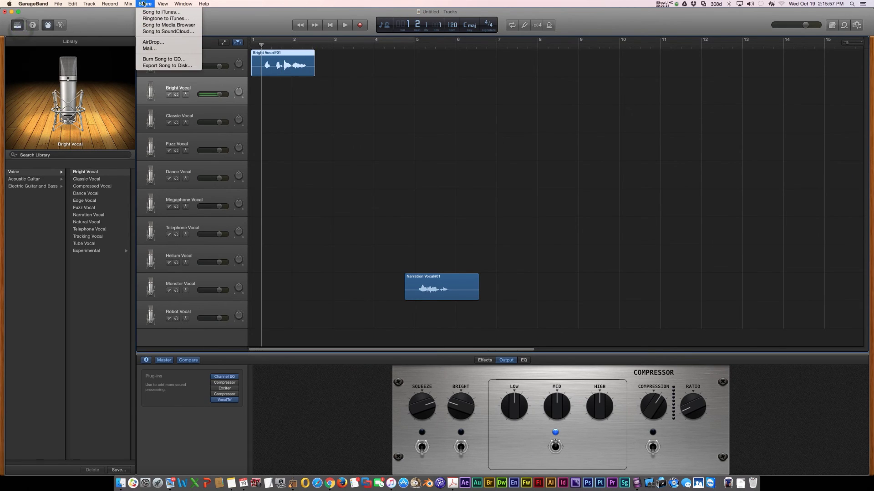
click(167, 66)
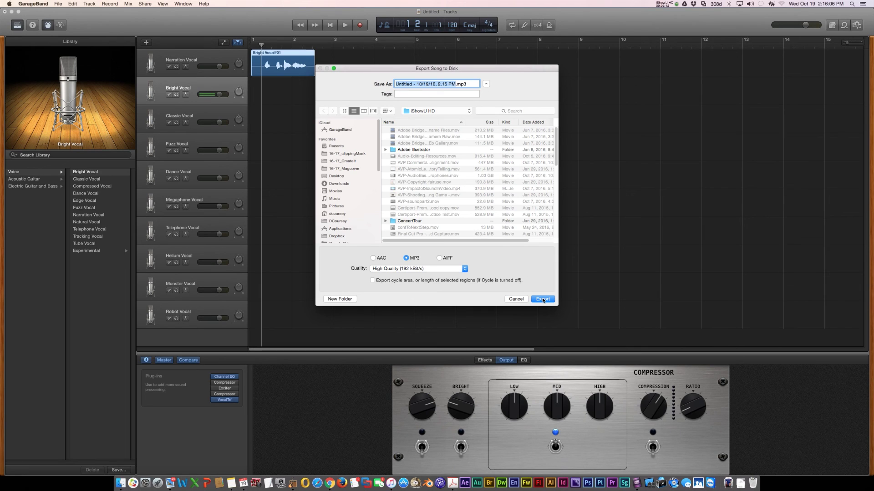
click(521, 300)
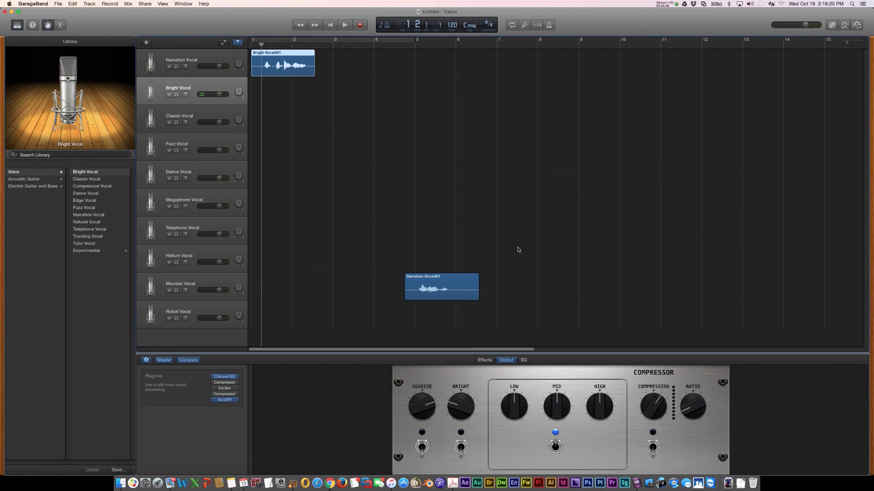